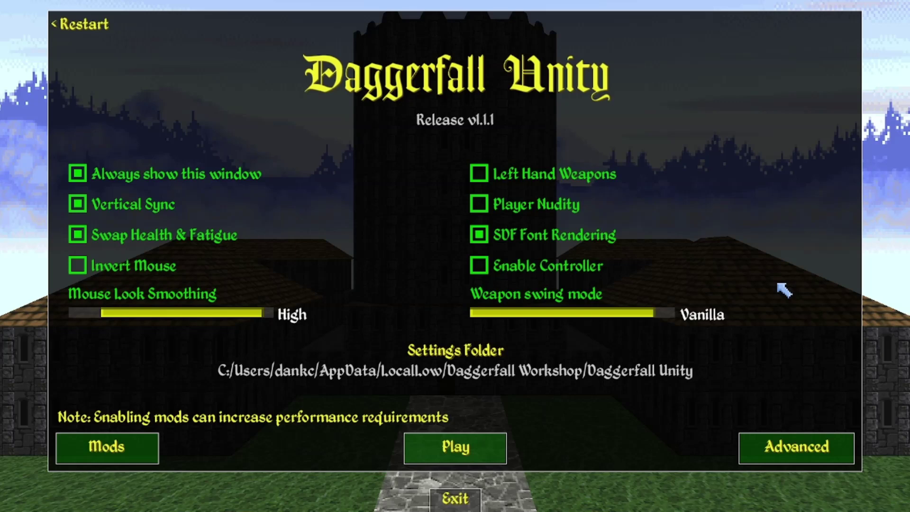
- Adjust the weapon swing mode, then open the advanced settings on the GamePlay page
drag(618, 313, 651, 312)
click(821, 454)
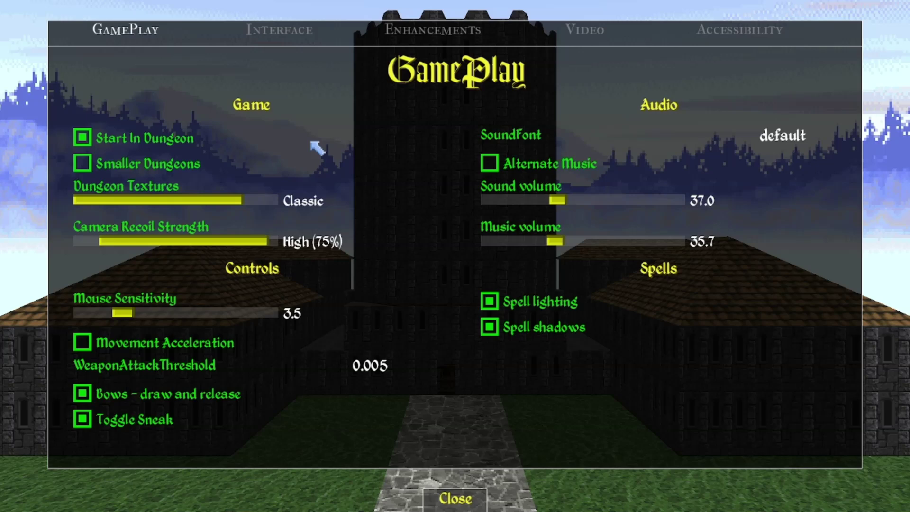
mouse_move(188, 162)
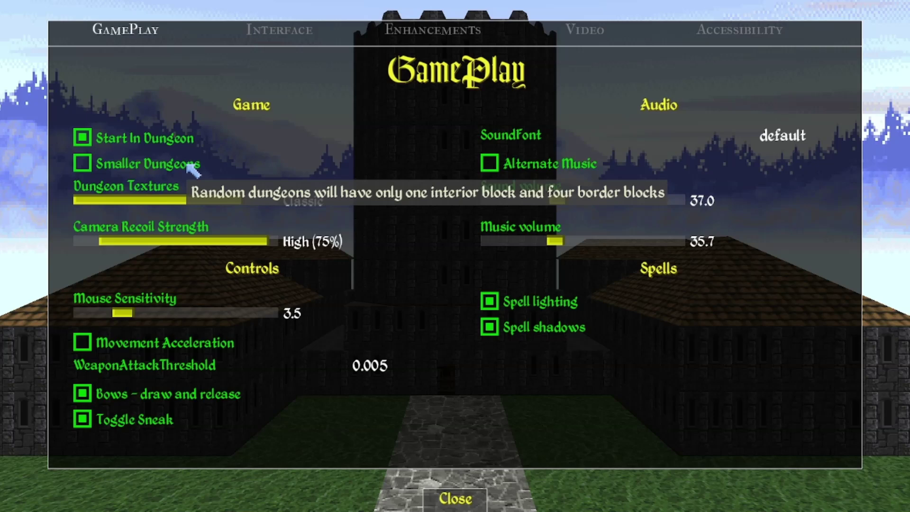
- Enable Smaller Dungeons, leaving Bows - draw and release checked after toggling it twice
click(167, 168)
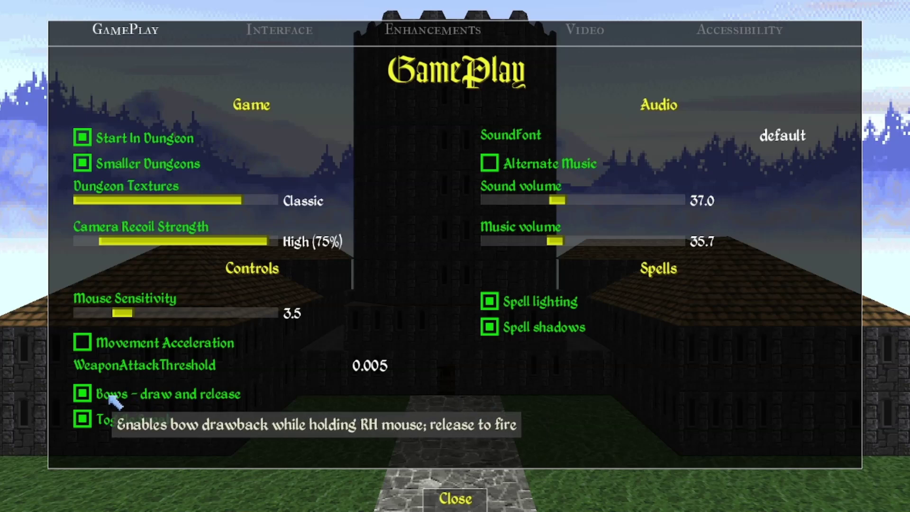
click(85, 394)
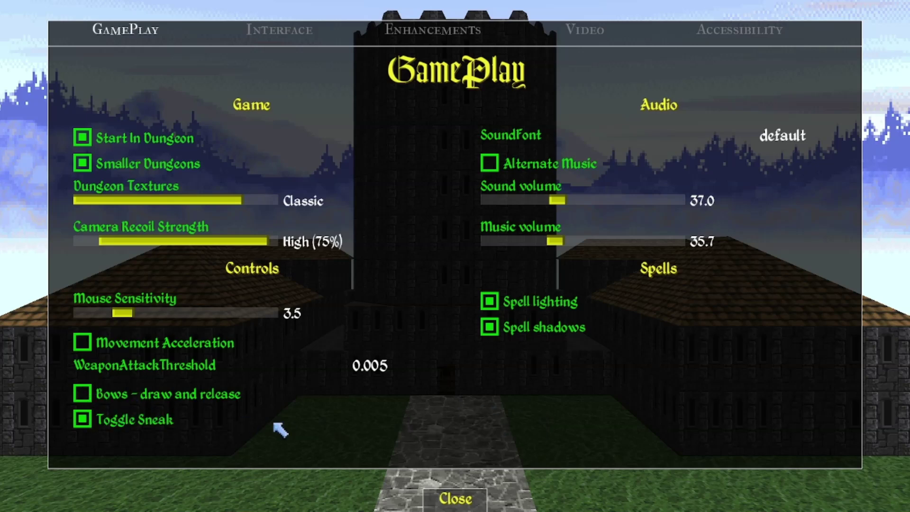
click(84, 396)
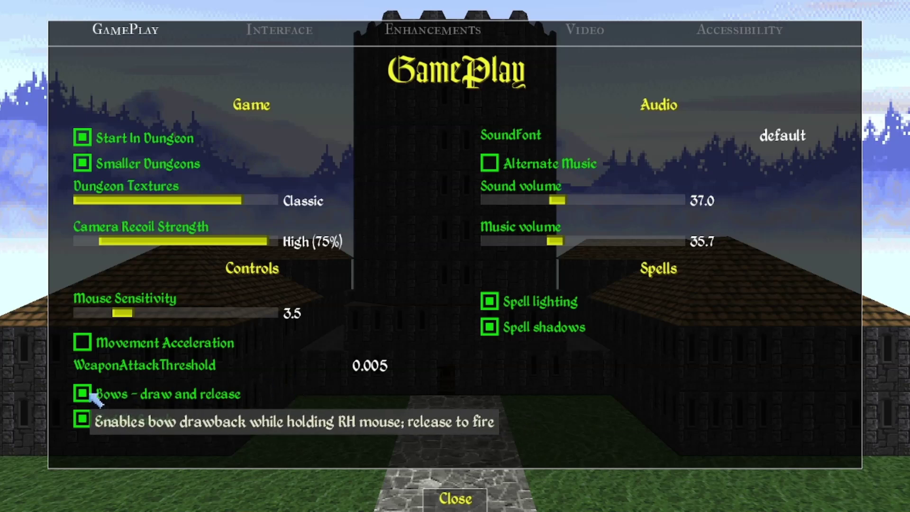
click(84, 395)
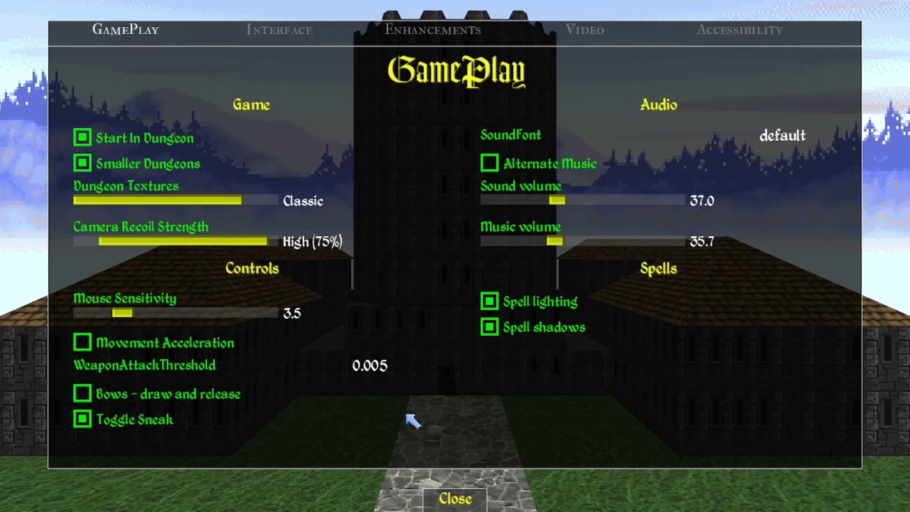
click(82, 394)
- On the Interface page, cycle Buff Icons Layout through its options back to Classic
click(294, 40)
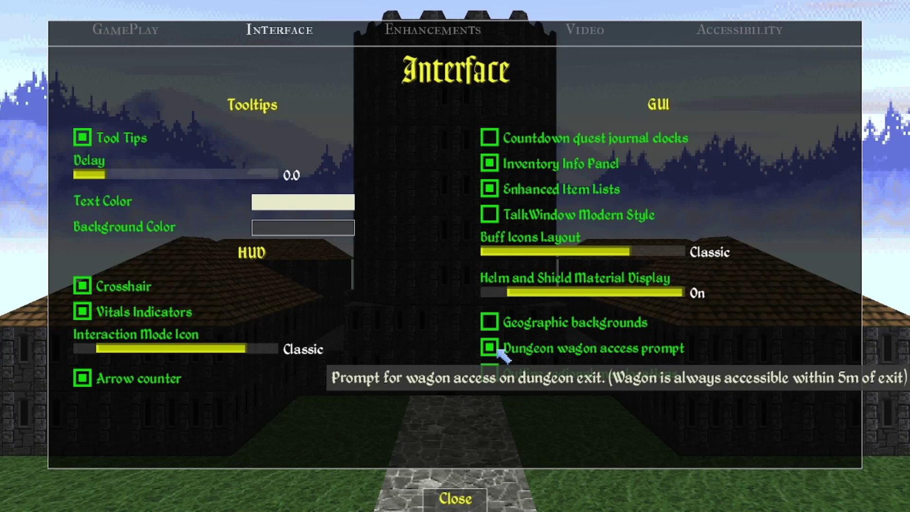
mouse_move(539, 252)
mouse_down()
mouse_move(560, 253)
mouse_move(520, 252)
mouse_up()
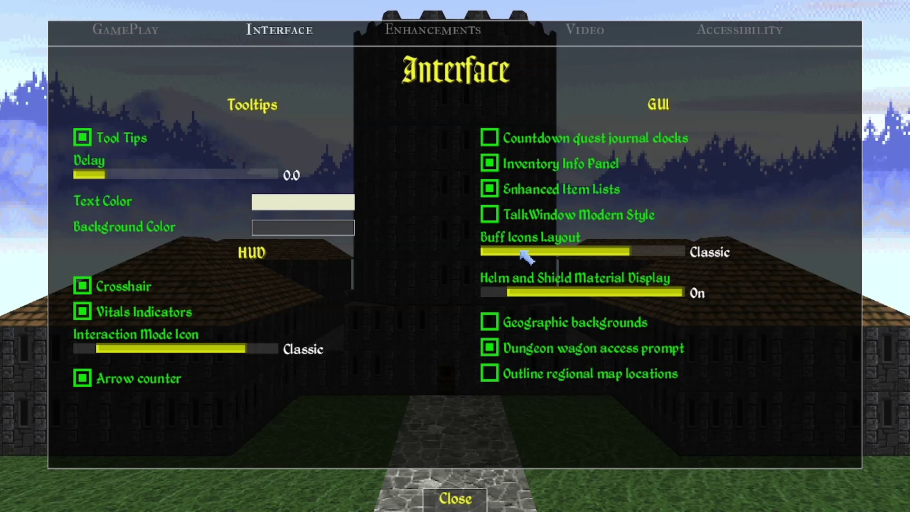
drag(526, 257, 507, 260)
- On the Enhancements page, toggle Enemy infighting off and on, leaving it enabled
click(436, 33)
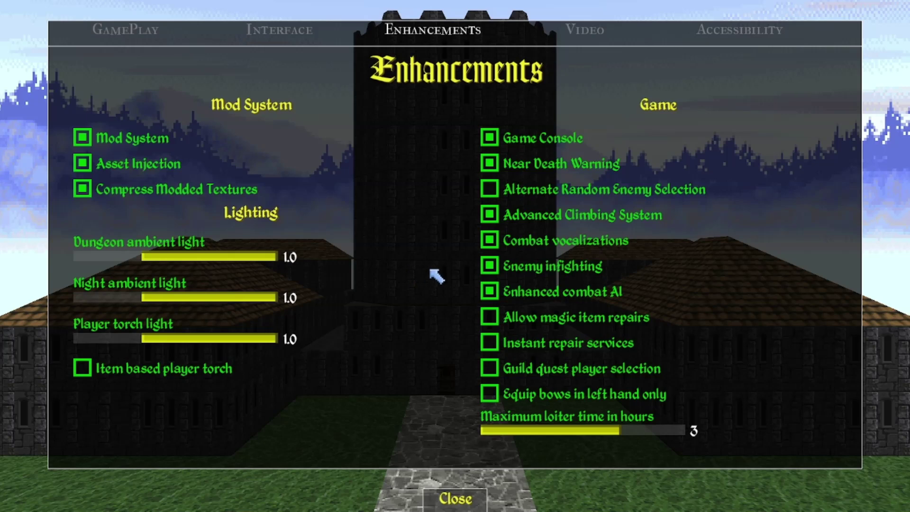
click(489, 265)
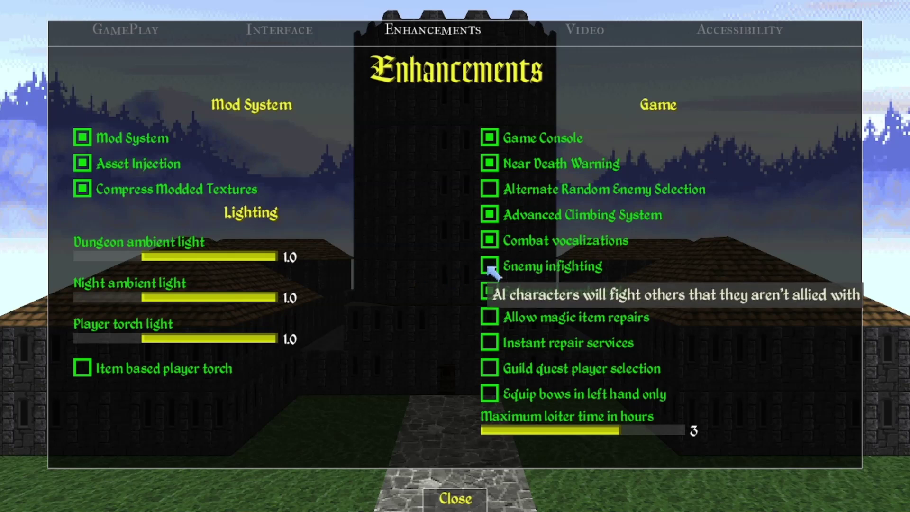
click(489, 267)
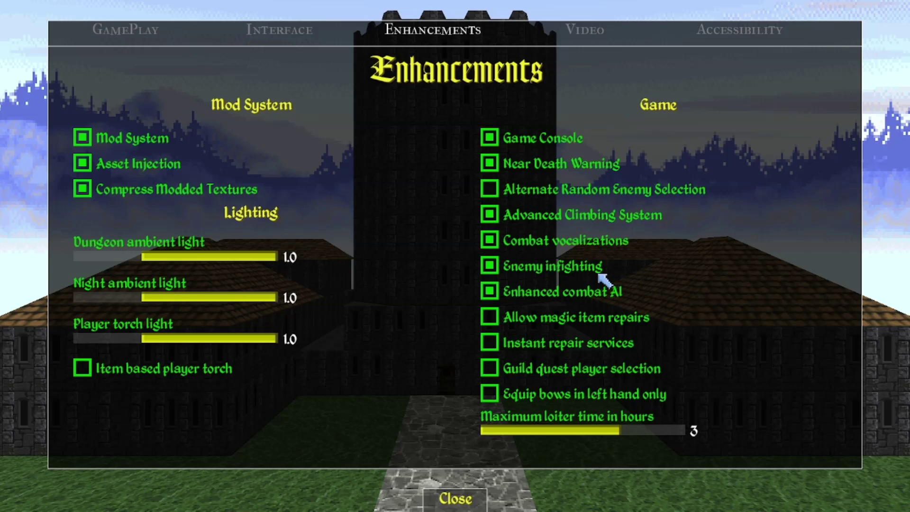
click(562, 269)
click(590, 272)
- Review the Enhancements option descriptions, then switch to the Video settings page
mouse_move(592, 268)
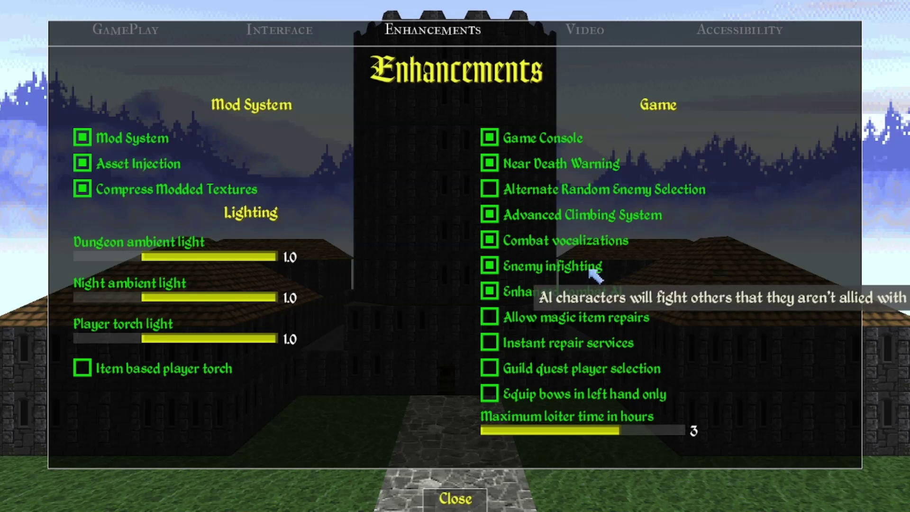
mouse_move(591, 219)
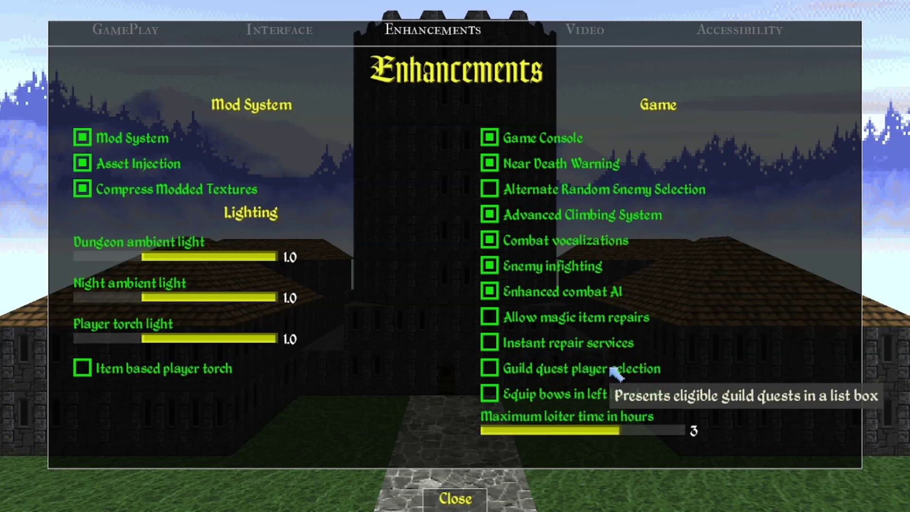
click(586, 37)
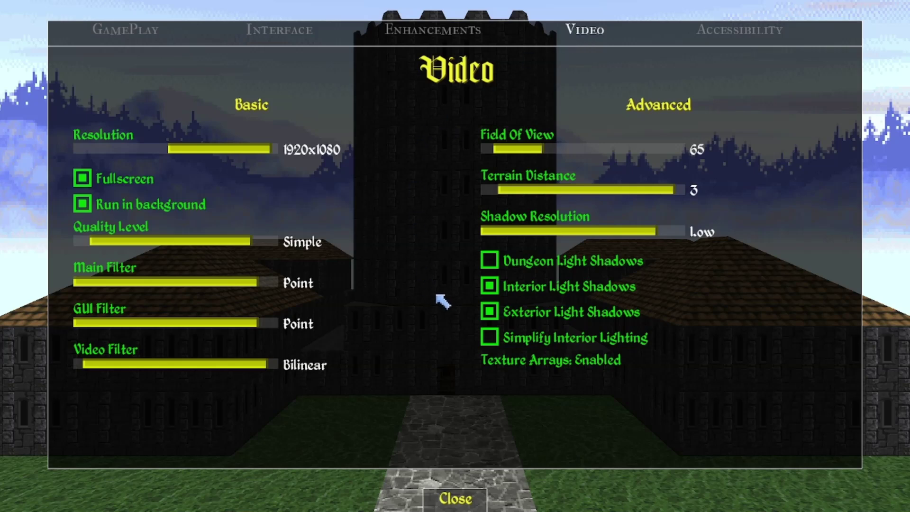
- Look over the Accessibility, Interface and GamePlay settings, then close them to enter the game
click(747, 38)
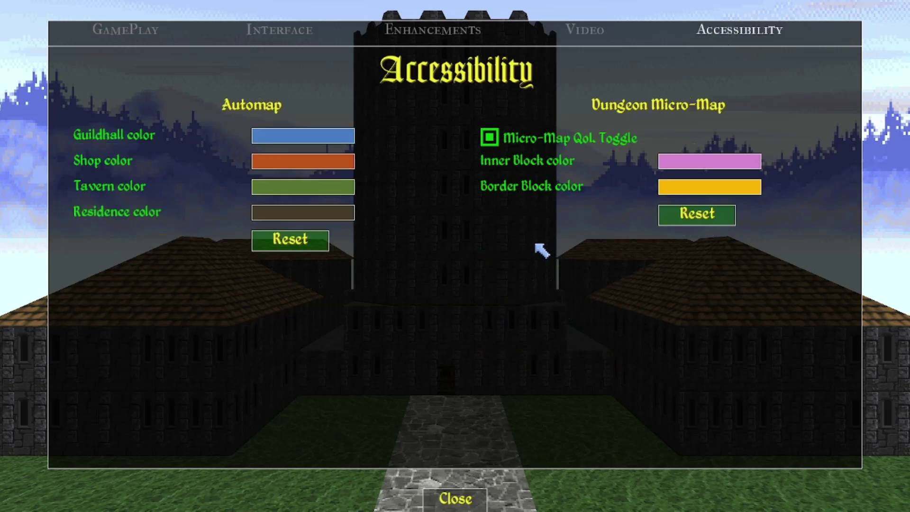
click(275, 30)
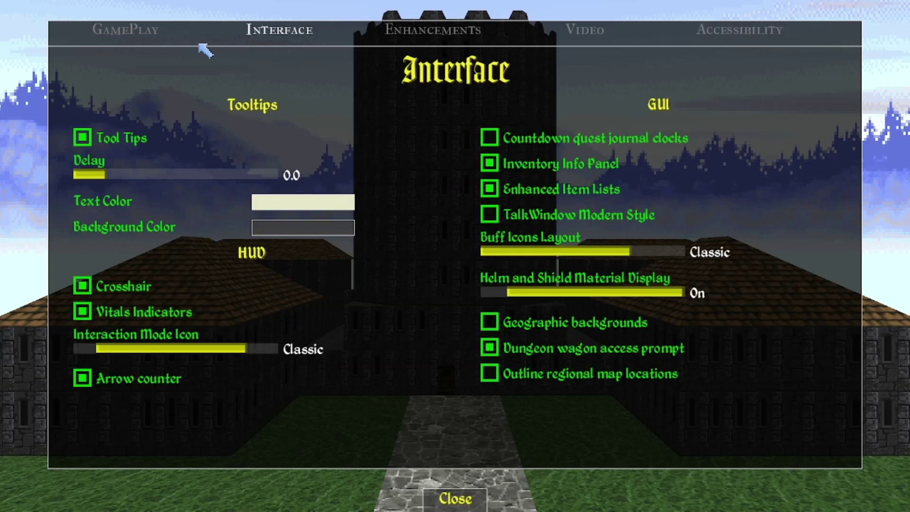
click(154, 34)
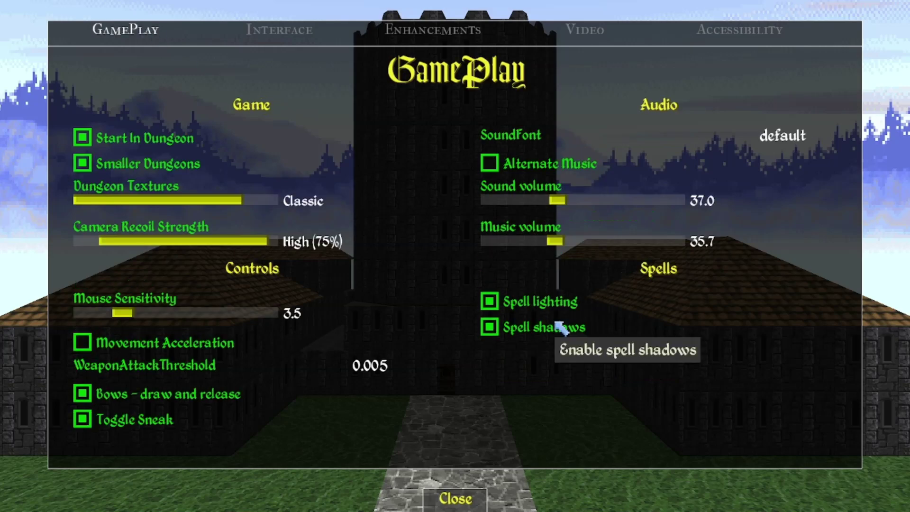
click(483, 496)
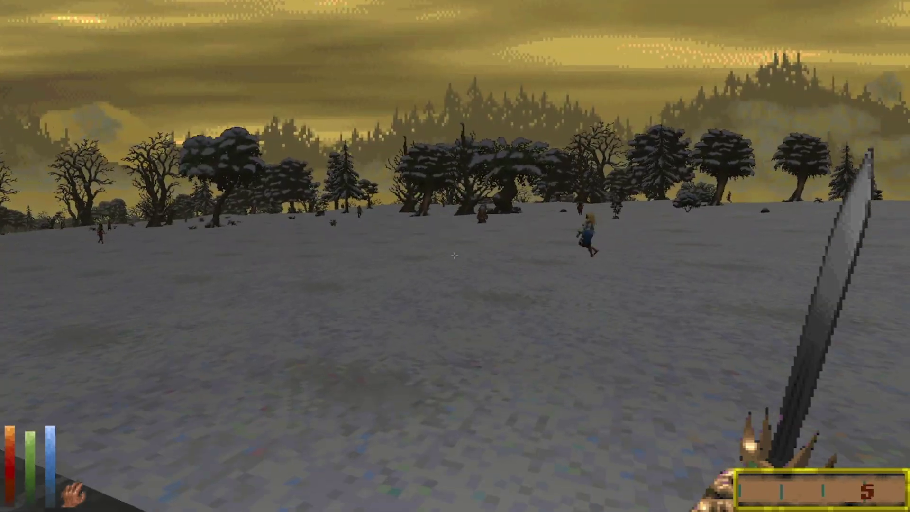
- Pause the game with Esc and bring up the Load Game list of saves
key(Escape)
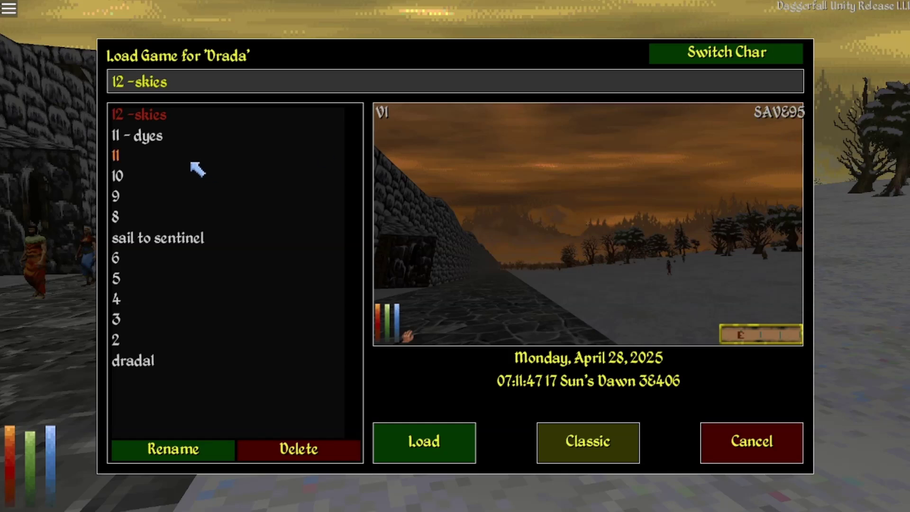
- Preview saves 11 - dyes and 10, then select 12 -skies
click(170, 141)
click(161, 178)
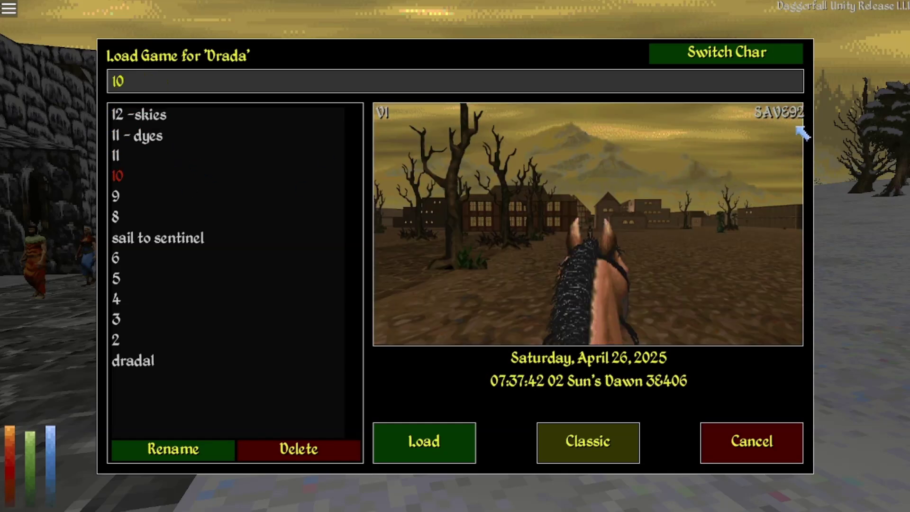
click(161, 124)
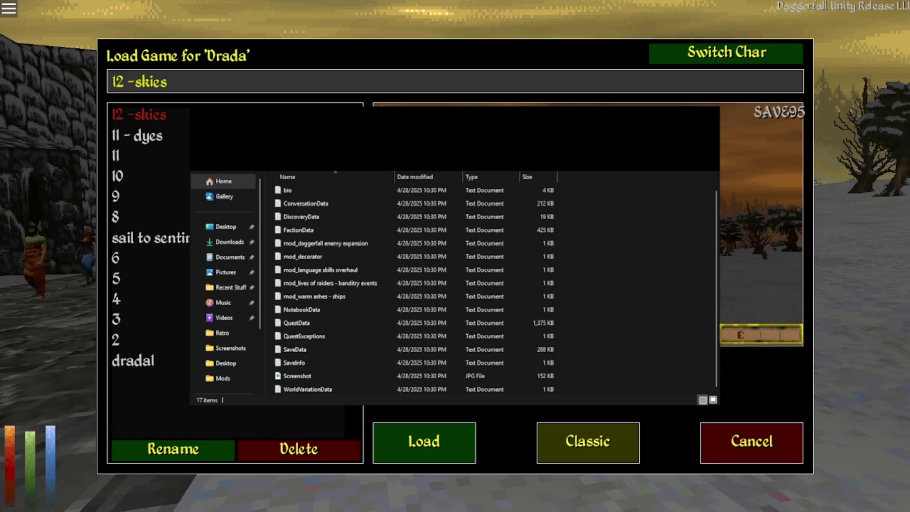
- Select the SaveData file in the 12 -skies folder and open it in a text editor
click(417, 230)
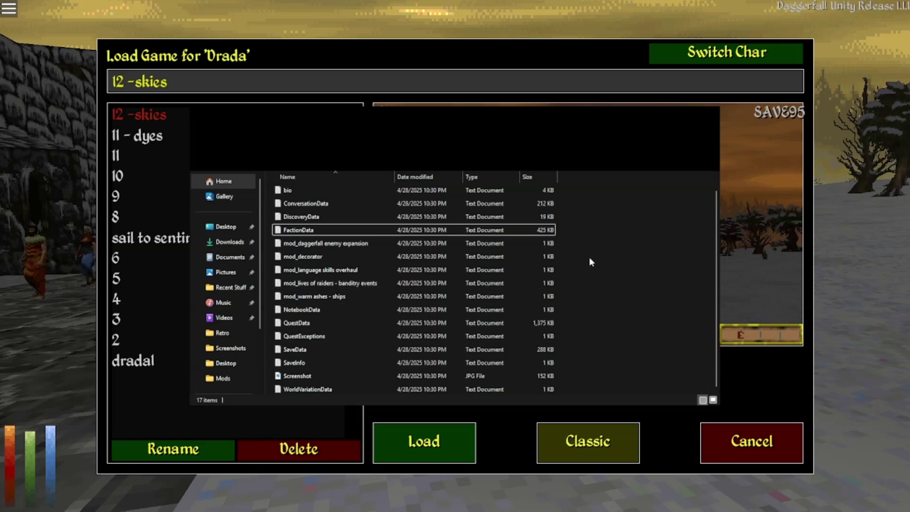
scroll(589, 260, up, 1)
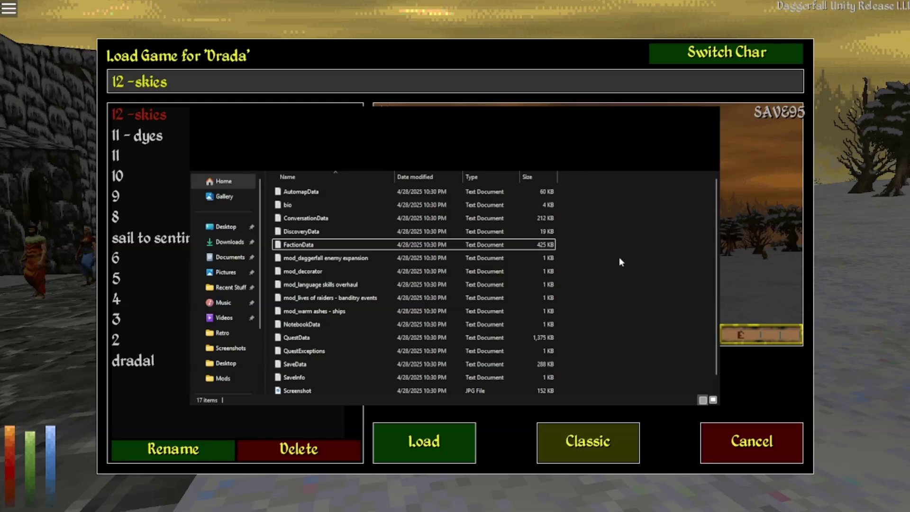
scroll(621, 262, down, 1)
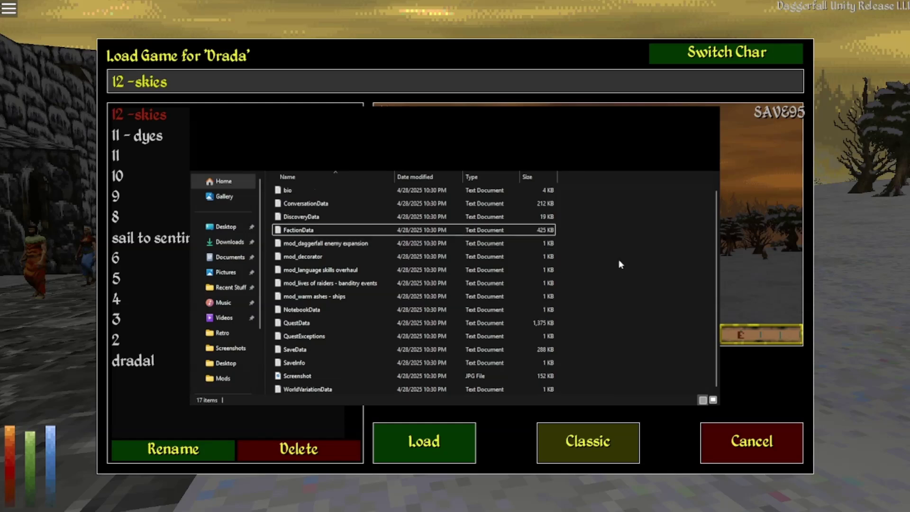
click(324, 349)
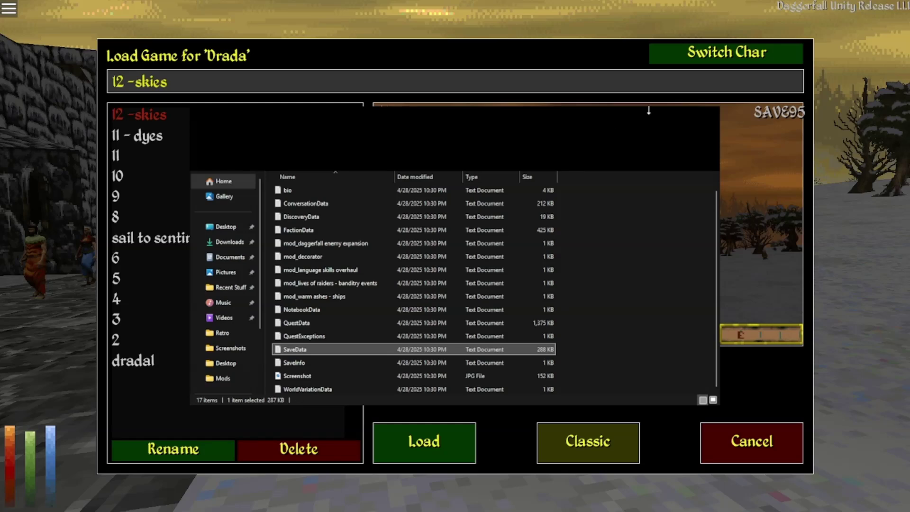
key(alt+Tab)
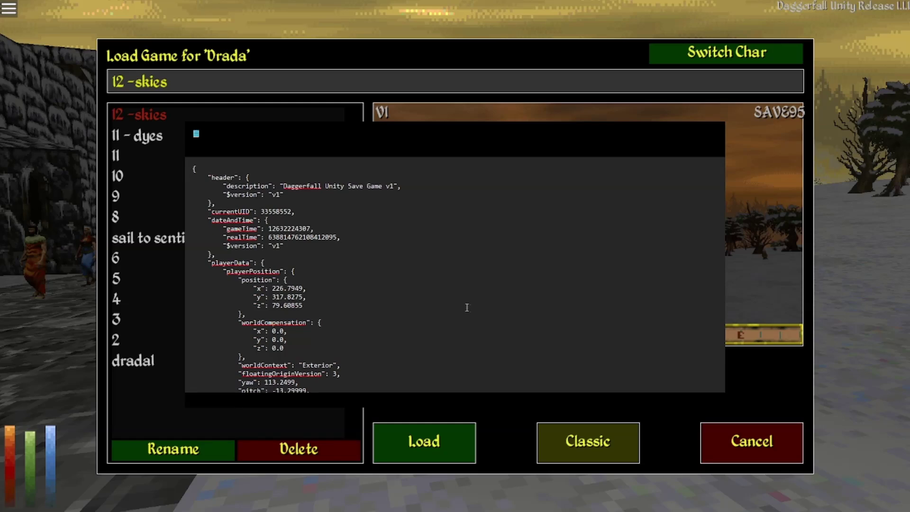
- Scroll the SaveData JSON past playerData to the playerEntity race and career templates
scroll(462, 299, down, 5)
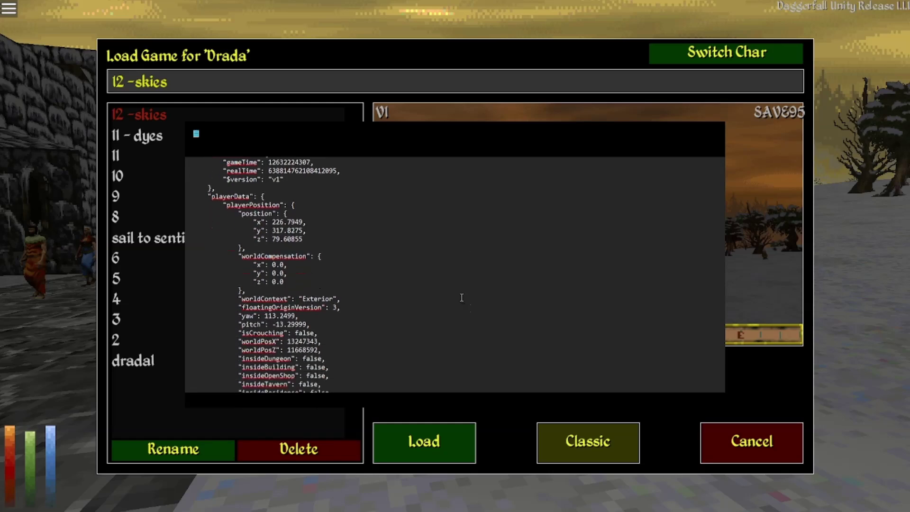
scroll(462, 297, down, 9)
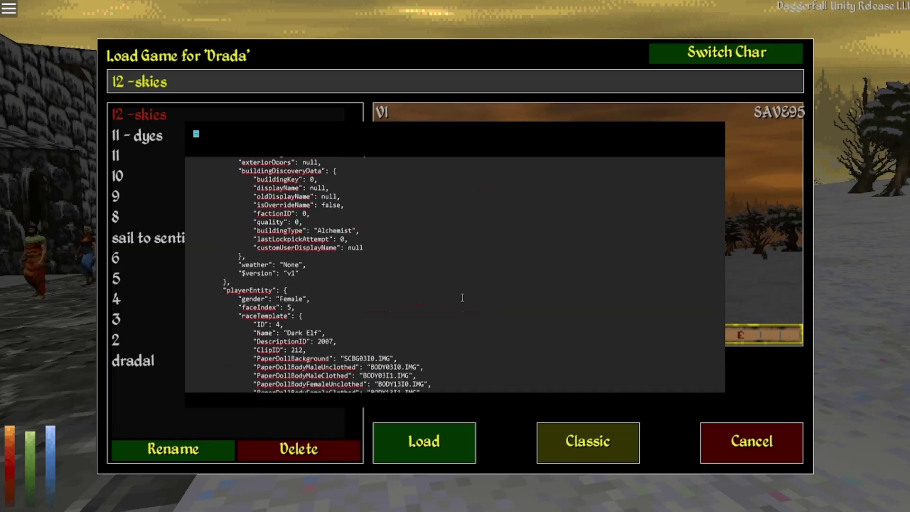
scroll(463, 297, down, 1)
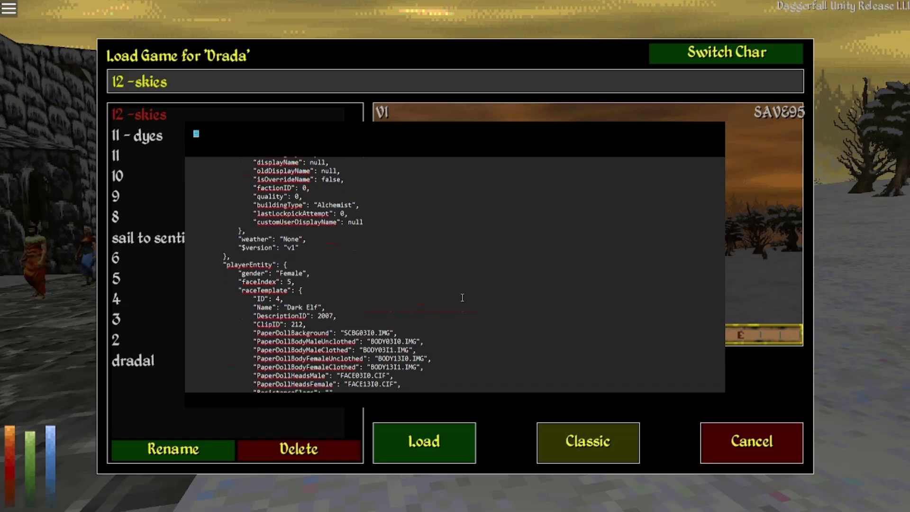
scroll(462, 298, down, 4)
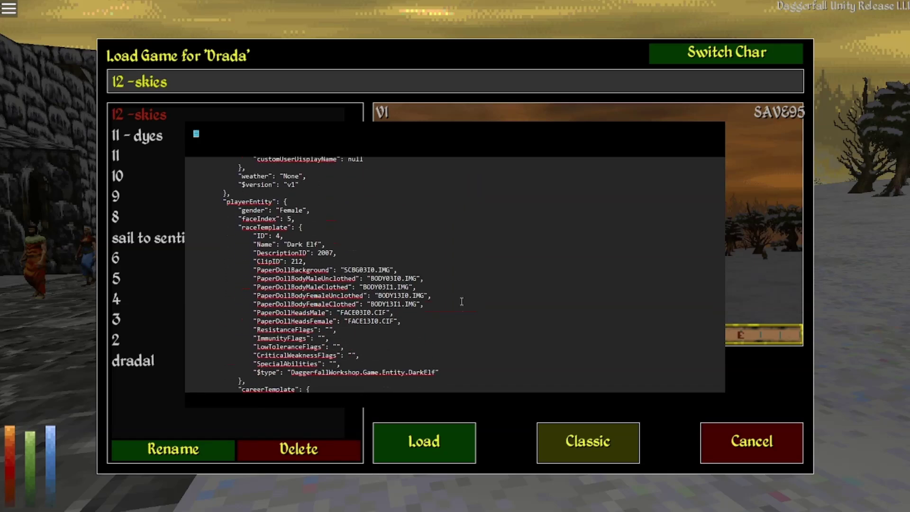